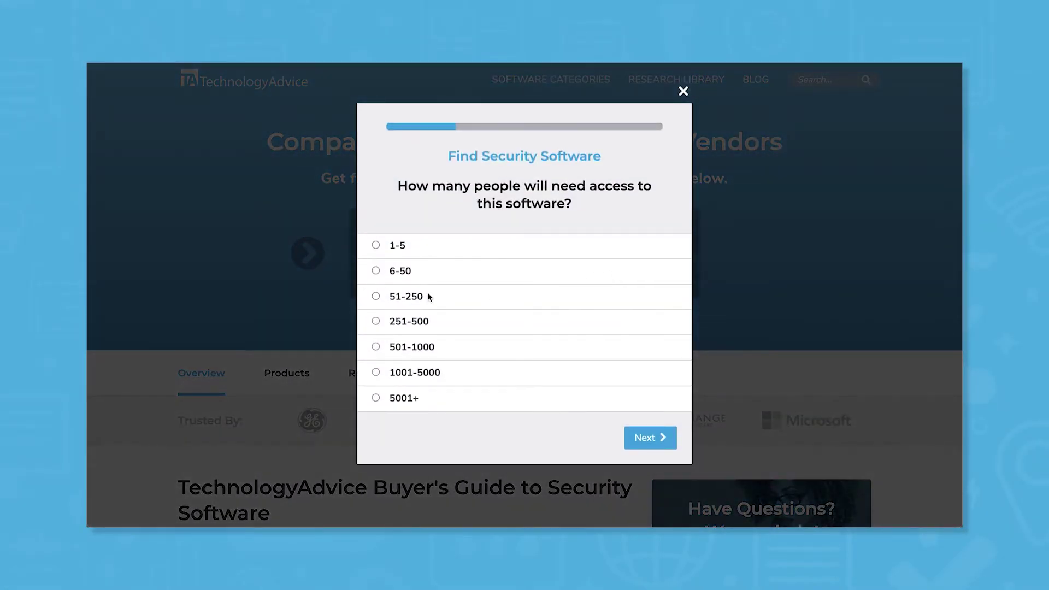
# Submit the headcount, pick Shipping as the industry, and require Data Backup/Restore and Encryption.
pyautogui.click(418, 296)
pyautogui.click(483, 212)
pyautogui.scroll(-3, 509, 340)
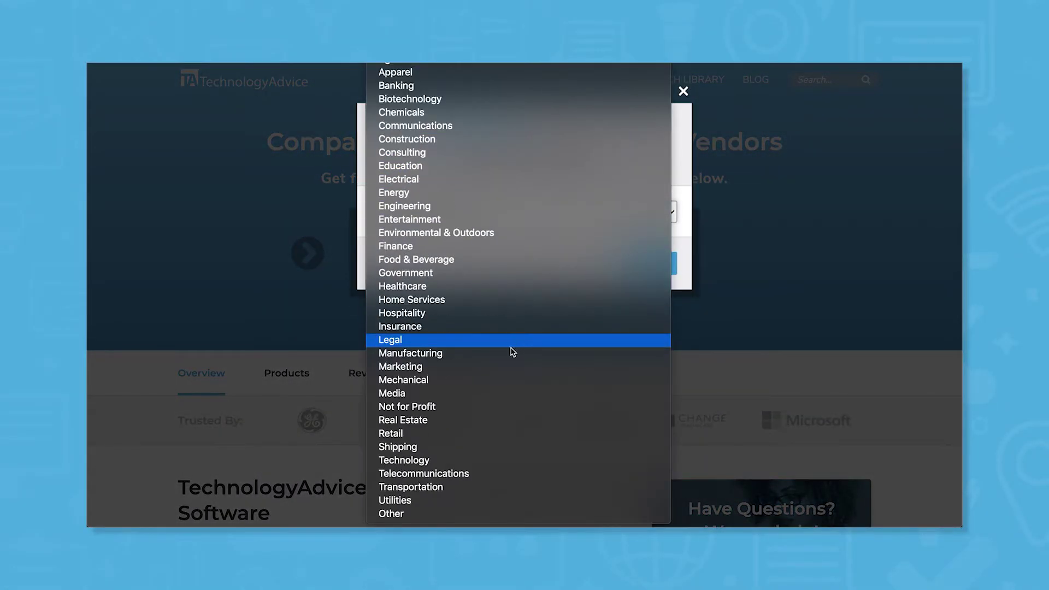
pyautogui.click(459, 447)
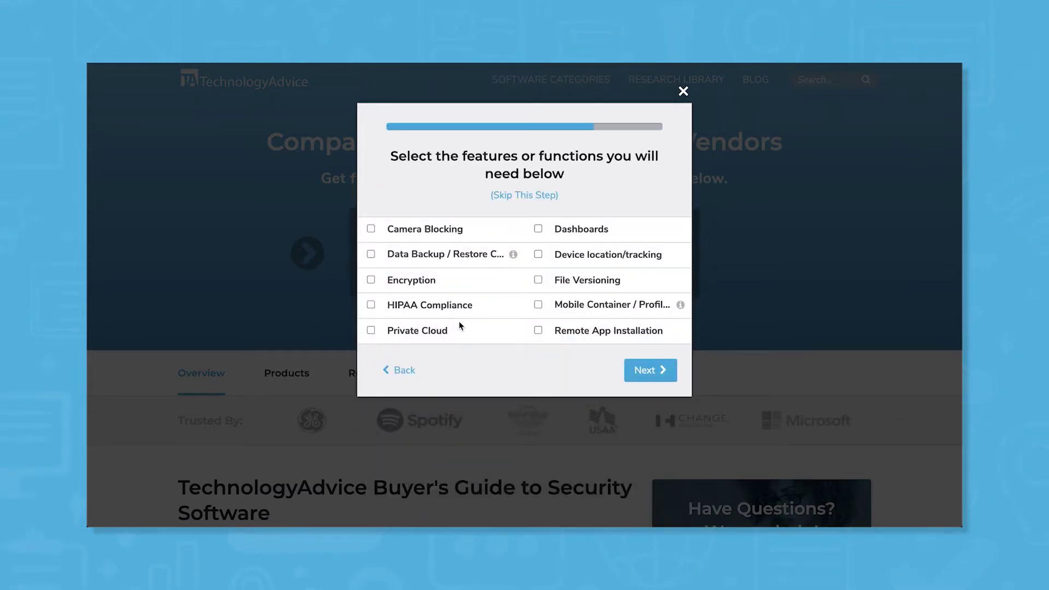
pyautogui.click(424, 256)
pyautogui.click(407, 283)
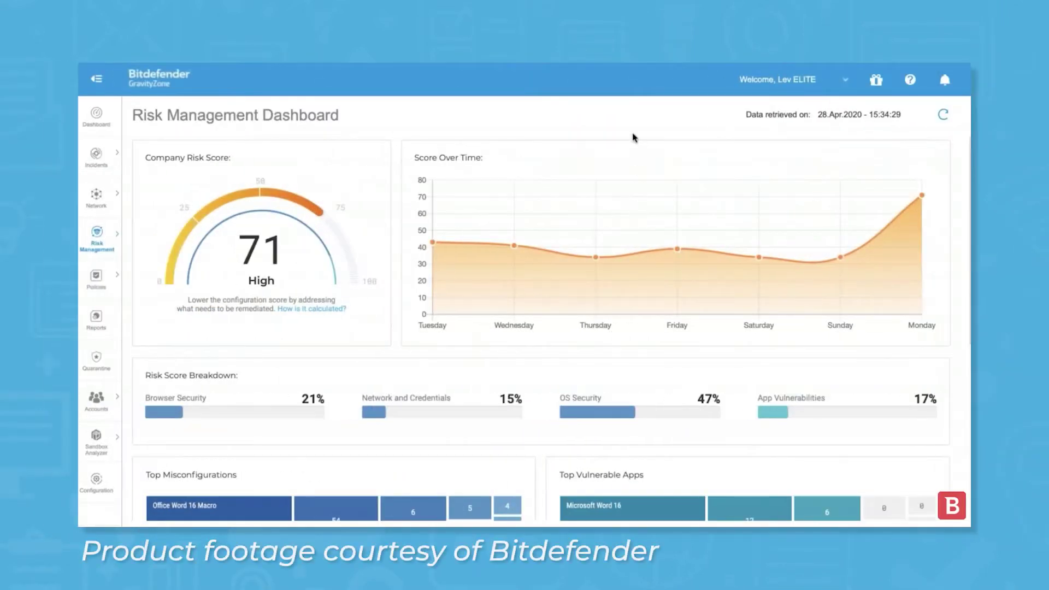
pyautogui.scroll(-3, 611, 160)
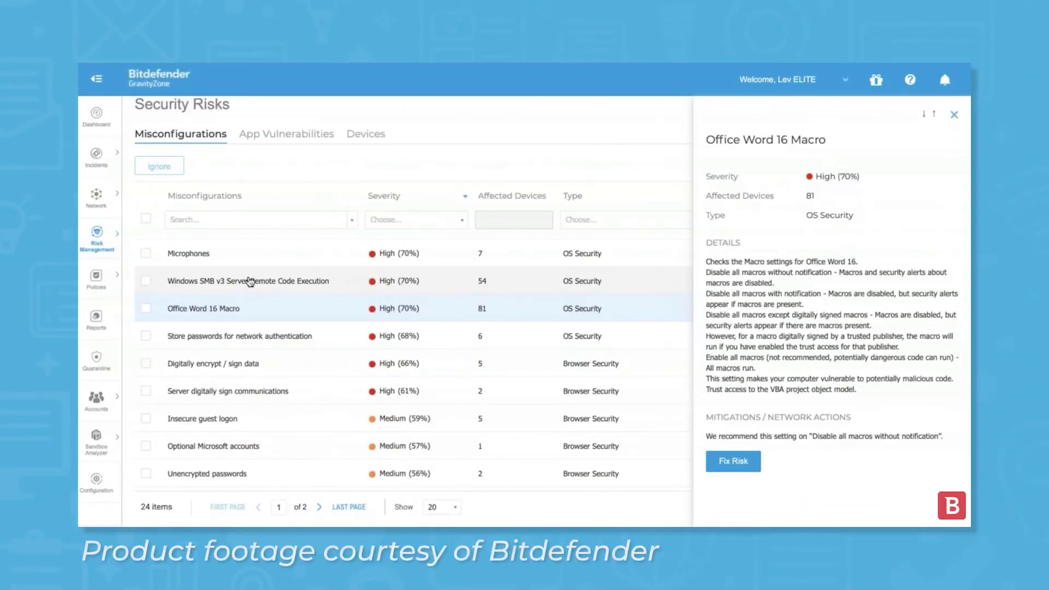
# Open the Windows SMB v3 Server Remote Code Execution entry in the Misconfigurations list.
pyautogui.click(250, 281)
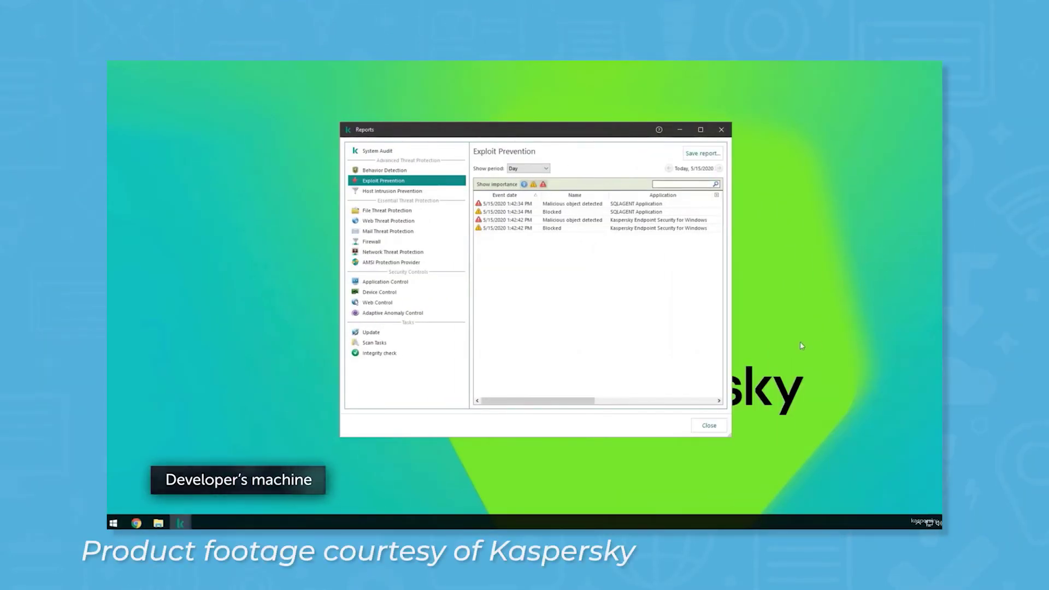
# Open the first malicious-object event in the Exploit Prevention report to view its details.
pyautogui.click(566, 204)
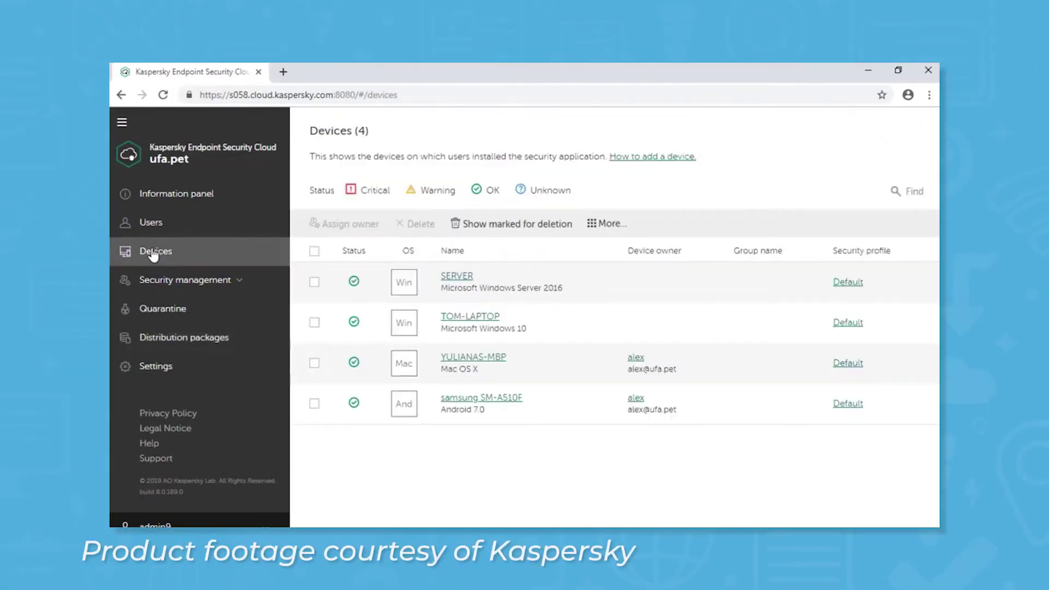
# Select TOM-LAPTOP on the Devices page and open the Change device owner dialog.
pyautogui.click(314, 323)
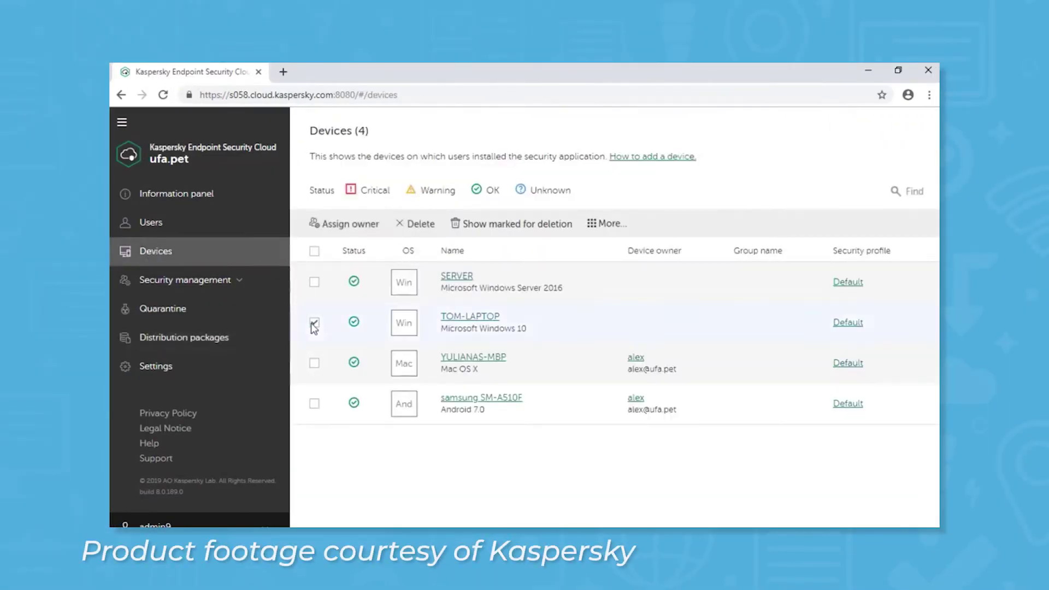
pyautogui.click(352, 236)
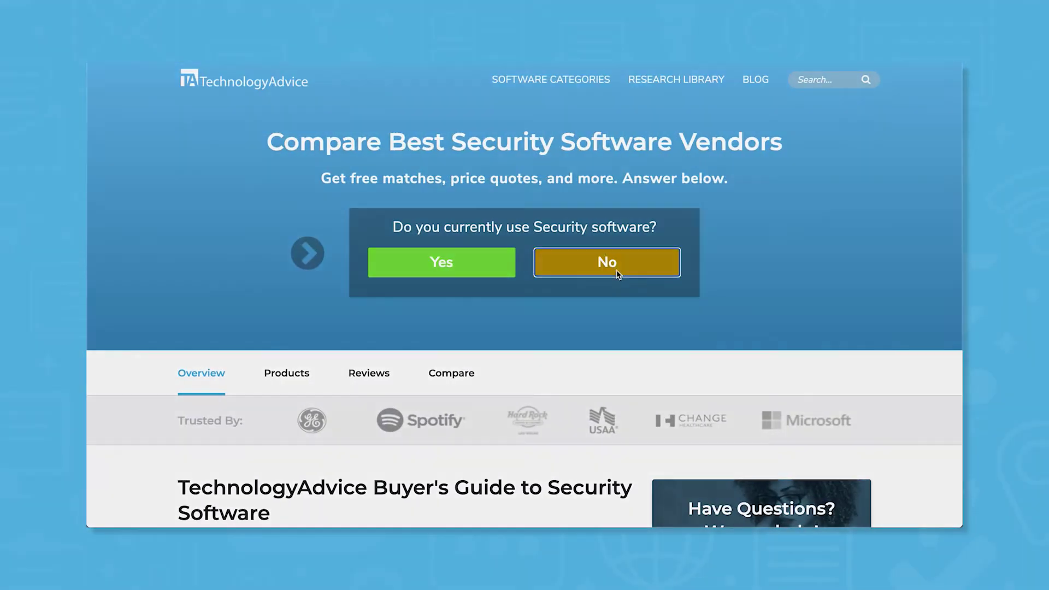
# Answer No to current security software, choose Technology, and require Data Backup/Restore and Encryption.
pyautogui.click(617, 274)
pyautogui.click(408, 299)
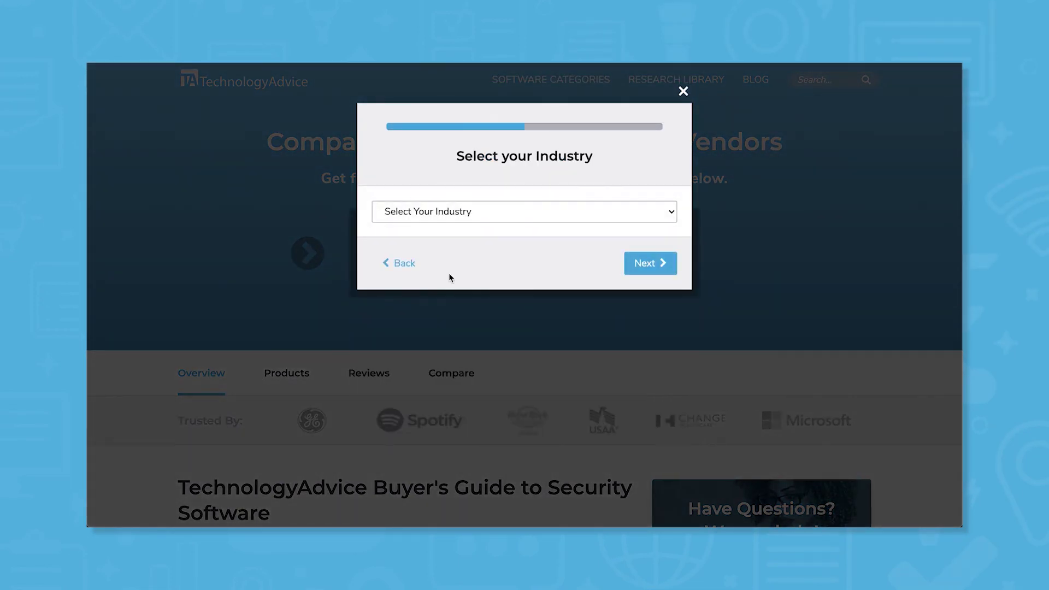
pyautogui.click(479, 214)
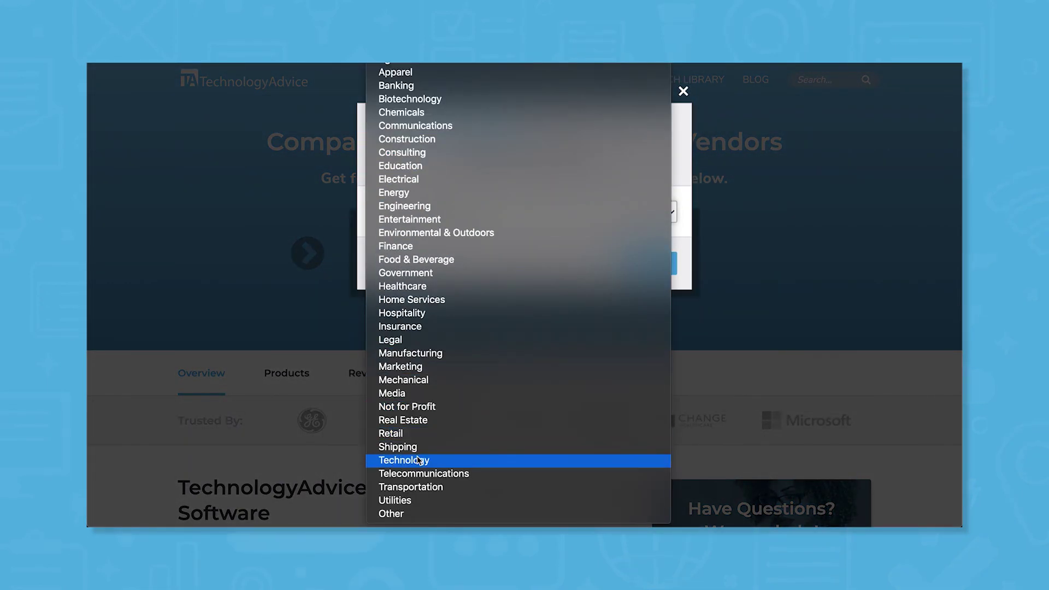
pyautogui.click(417, 461)
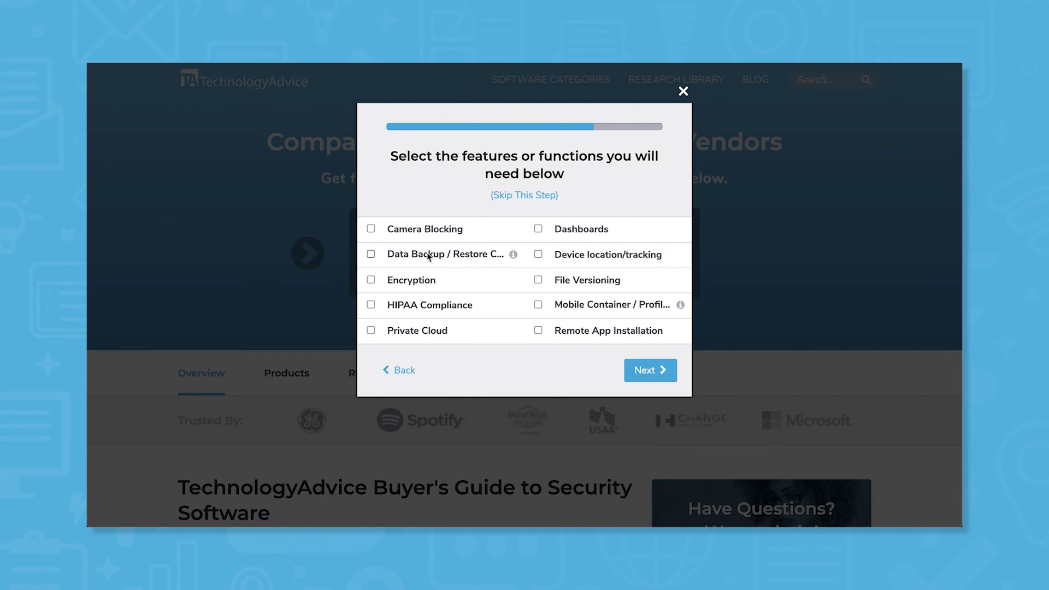
pyautogui.click(421, 257)
pyautogui.click(410, 281)
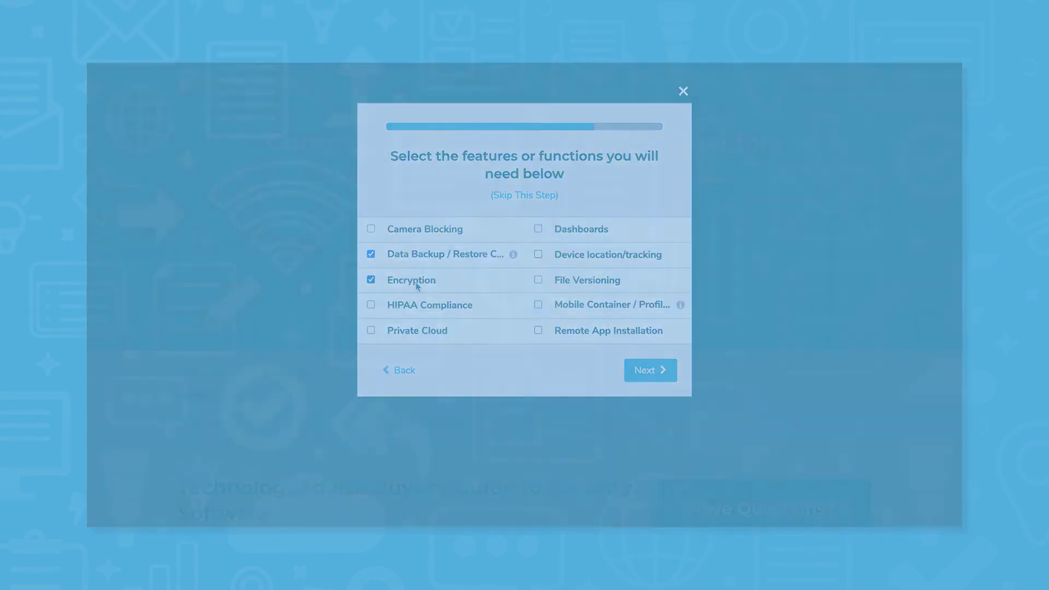